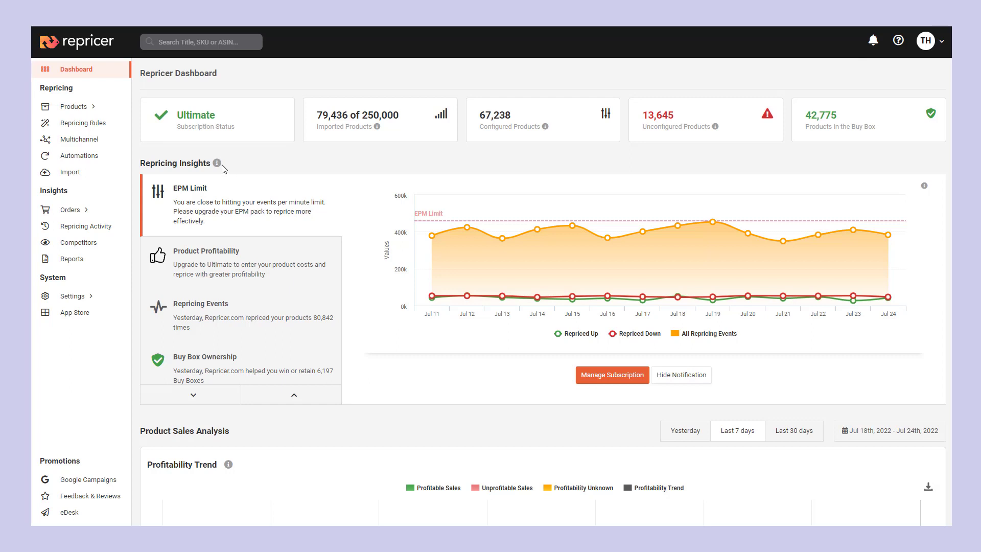
Create a new automation named "BuyBox Minumum Automation" on the Amazon.com channel.
{"action": "left_click", "coordinate": [84, 156]}
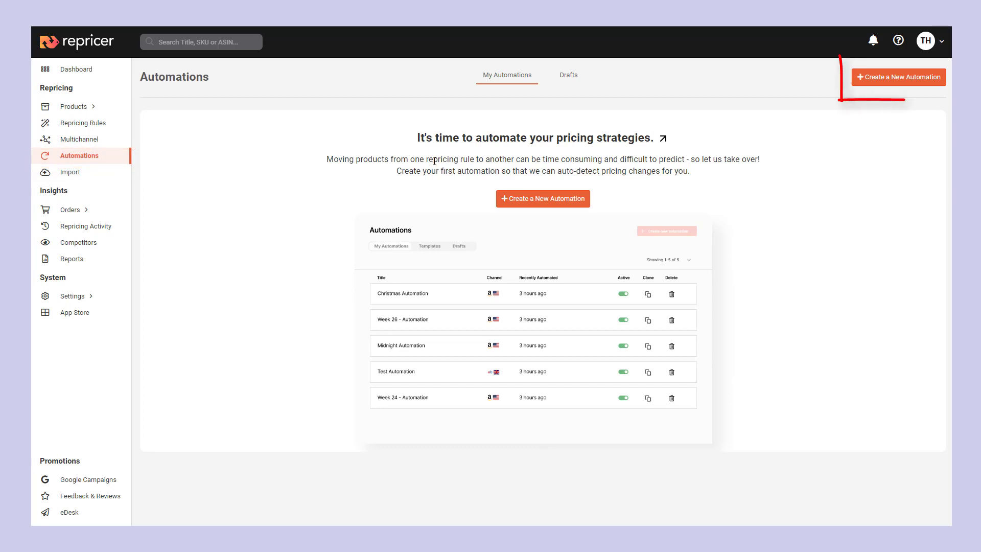
{"action": "left_click", "coordinate": [917, 78]}
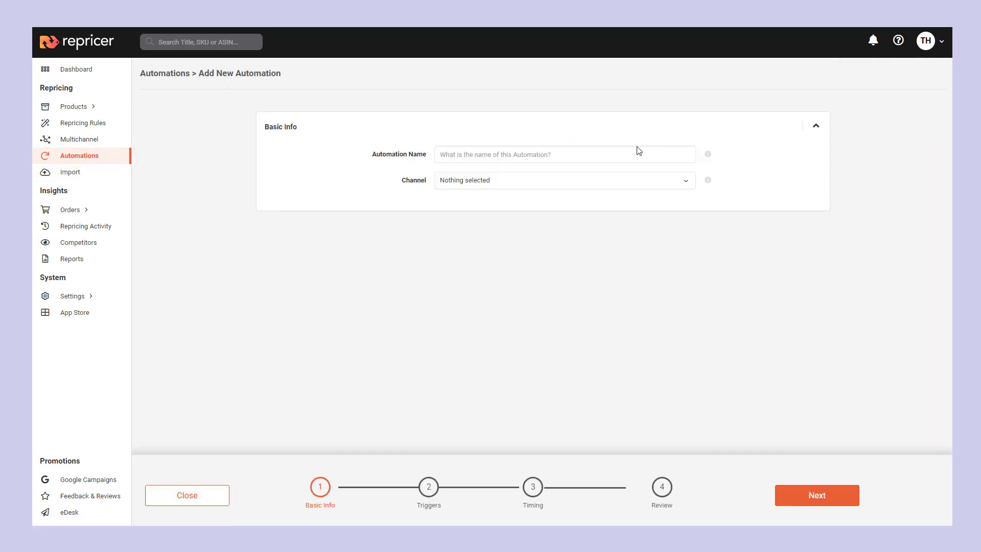
{"action": "left_click", "coordinate": [606, 159]}
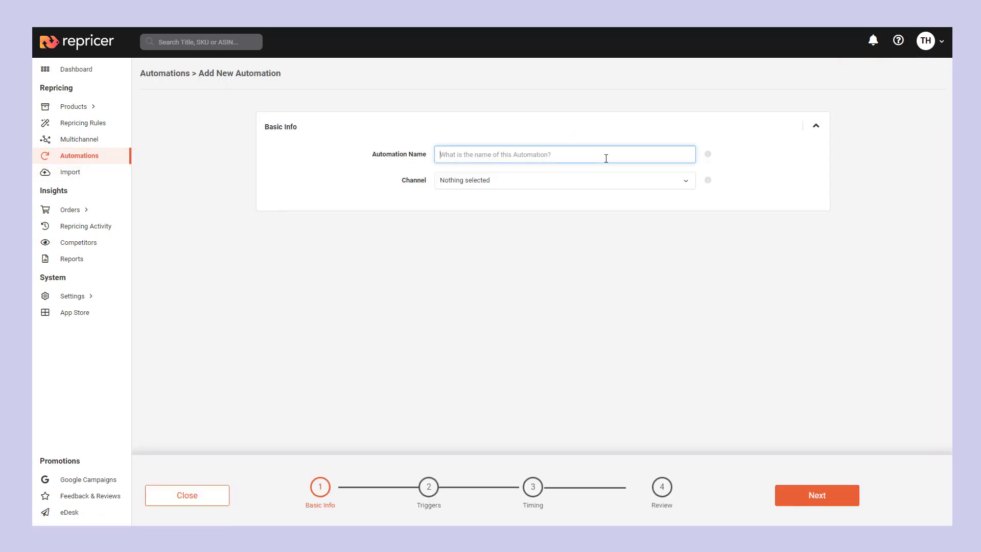
{"action": "type", "text": "BuyBox Minumum Automation"}
{"action": "left_click", "coordinate": [586, 182]}
{"action": "left_click", "coordinate": [583, 211]}
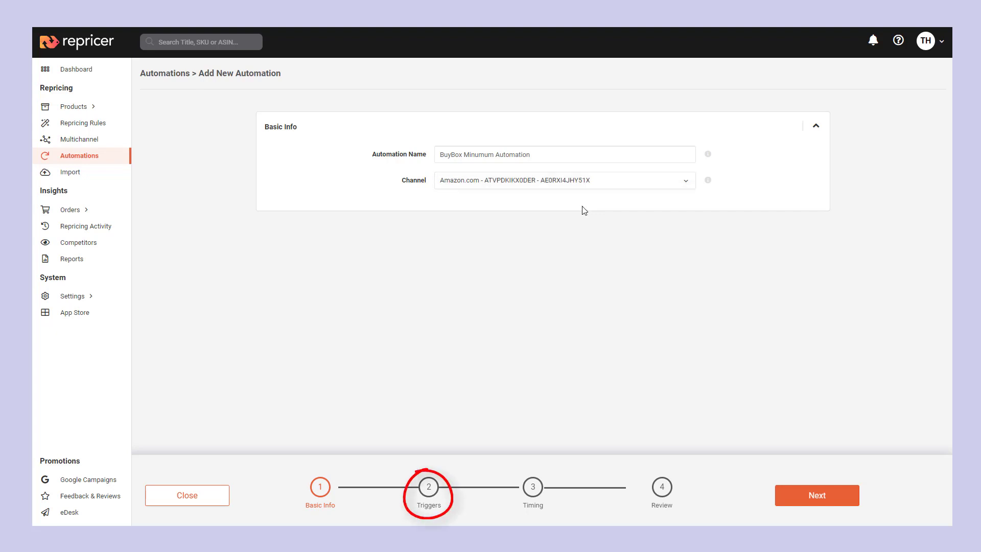
Set the automation's trigger to Price, with Min Price greater than Buy Box Price.
{"action": "left_click", "coordinate": [430, 487]}
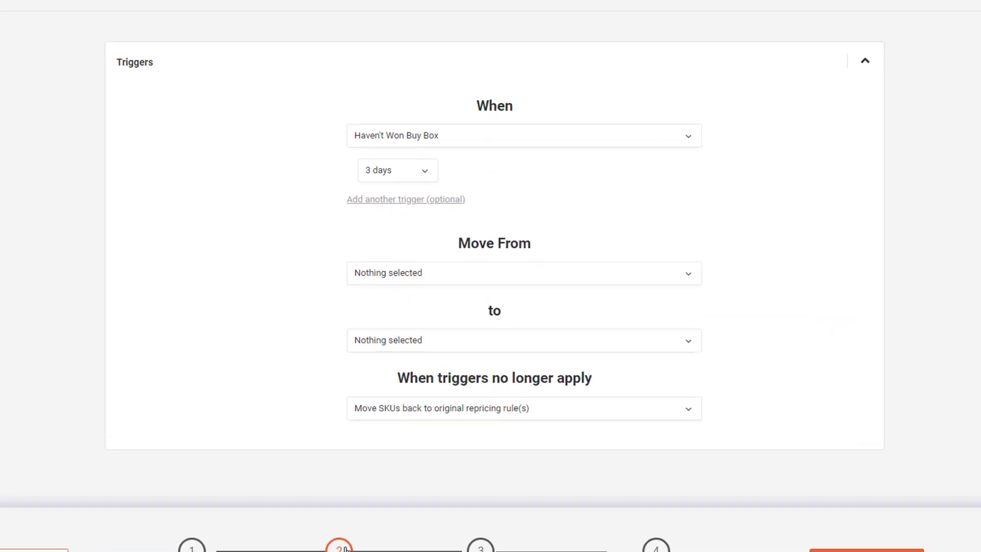
{"action": "left_click", "coordinate": [458, 136]}
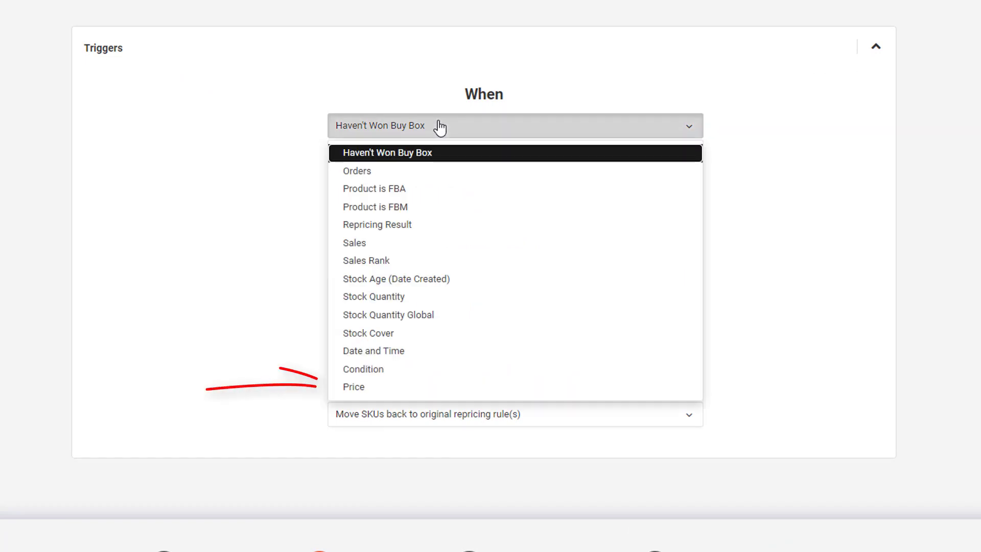
{"action": "left_click", "coordinate": [389, 390]}
{"action": "left_click", "coordinate": [399, 174]}
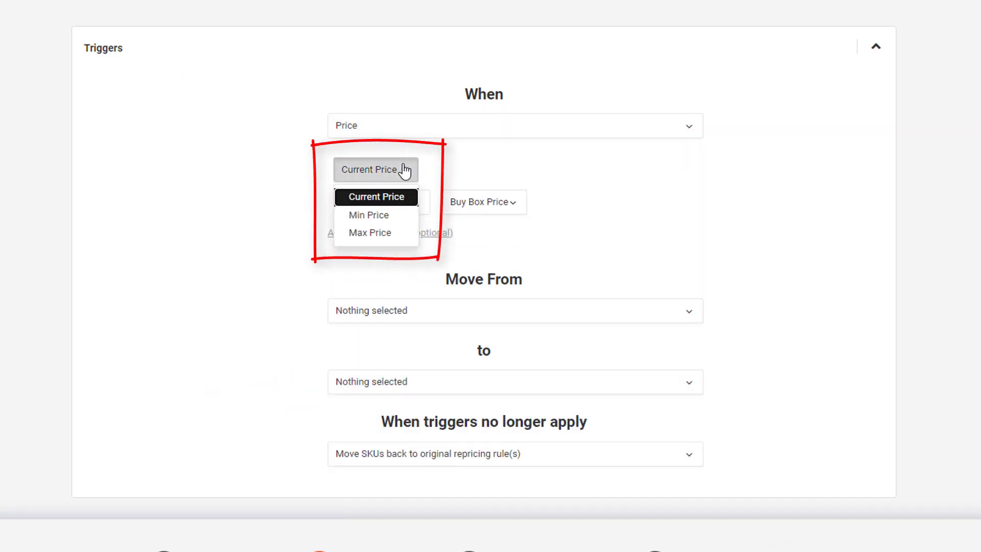
{"action": "left_click", "coordinate": [413, 222]}
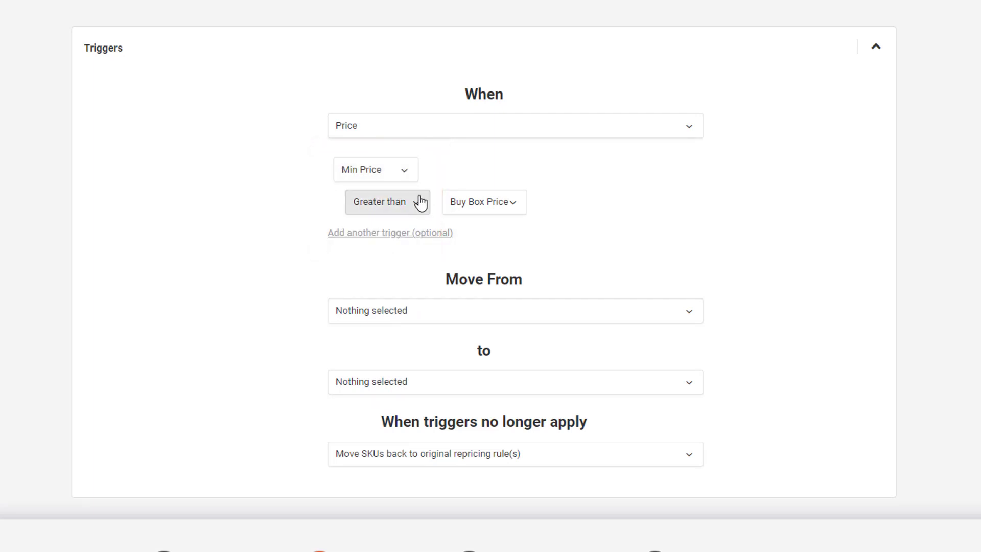
{"action": "left_click", "coordinate": [500, 202]}
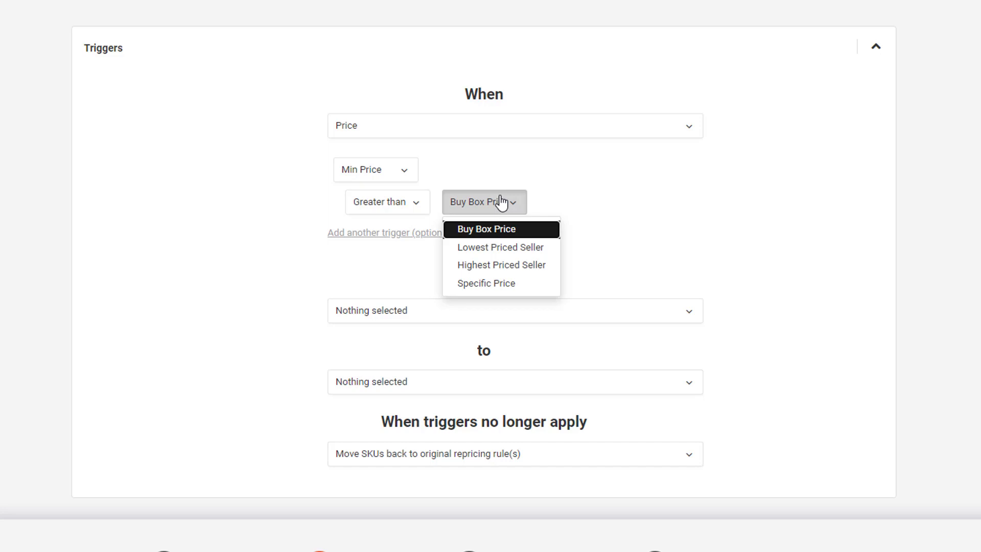
{"action": "left_click", "coordinate": [611, 217]}
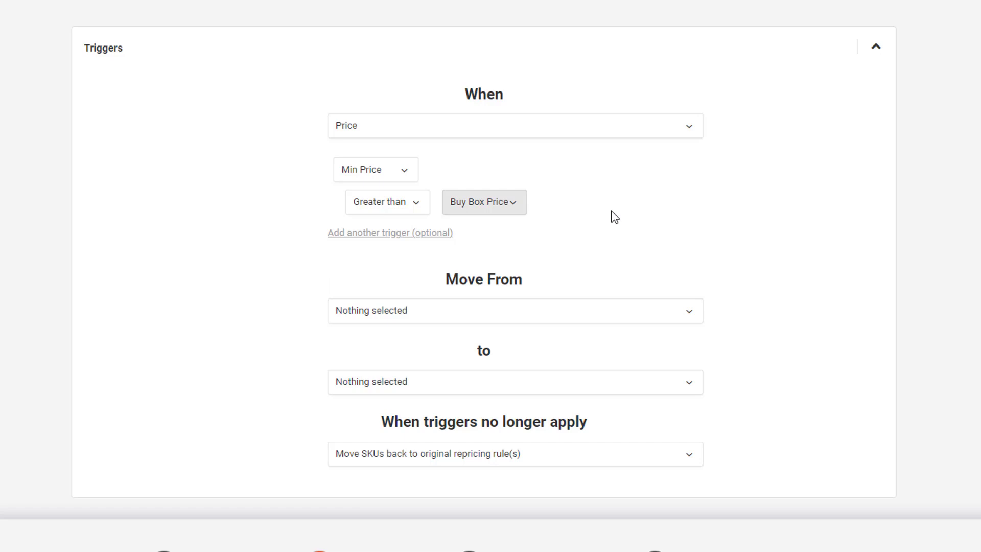
Choose Default Assigned Rule for new products, FBA Rule, MFN Rule, Super Agressive Rule and Used Rule as the rules to move from.
{"action": "left_click", "coordinate": [538, 313]}
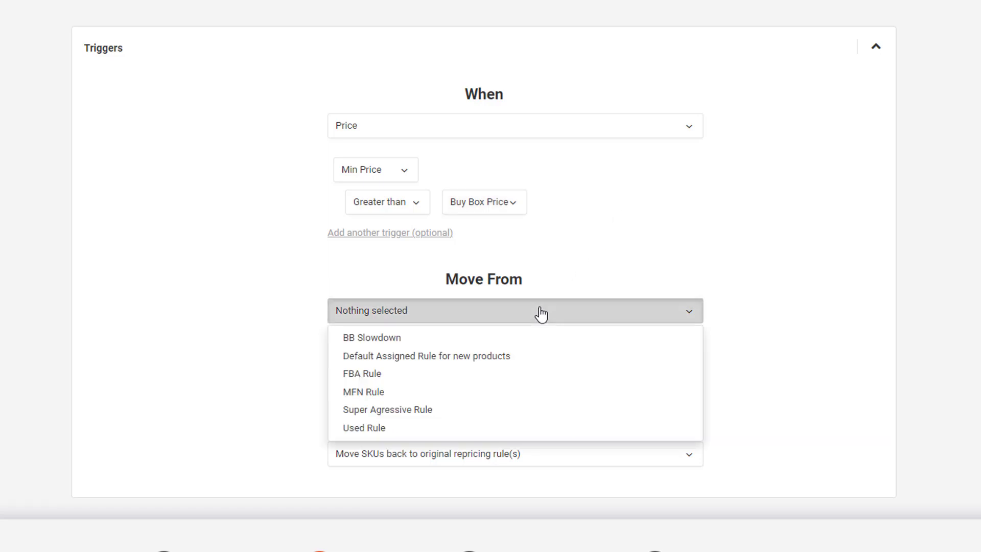
{"action": "left_click", "coordinate": [503, 357]}
{"action": "left_click", "coordinate": [503, 374]}
{"action": "left_click", "coordinate": [503, 393]}
{"action": "left_click", "coordinate": [504, 409]}
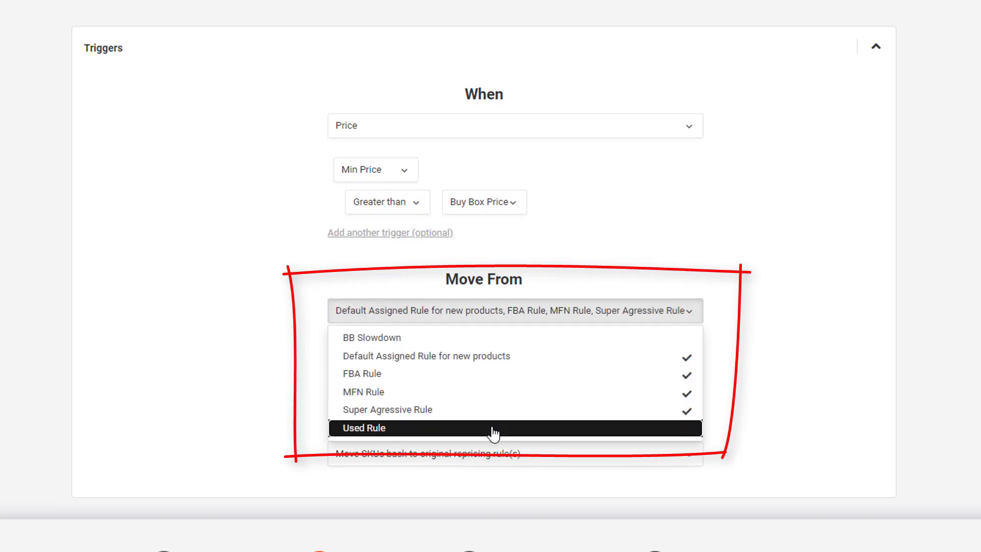
{"action": "left_click", "coordinate": [495, 429]}
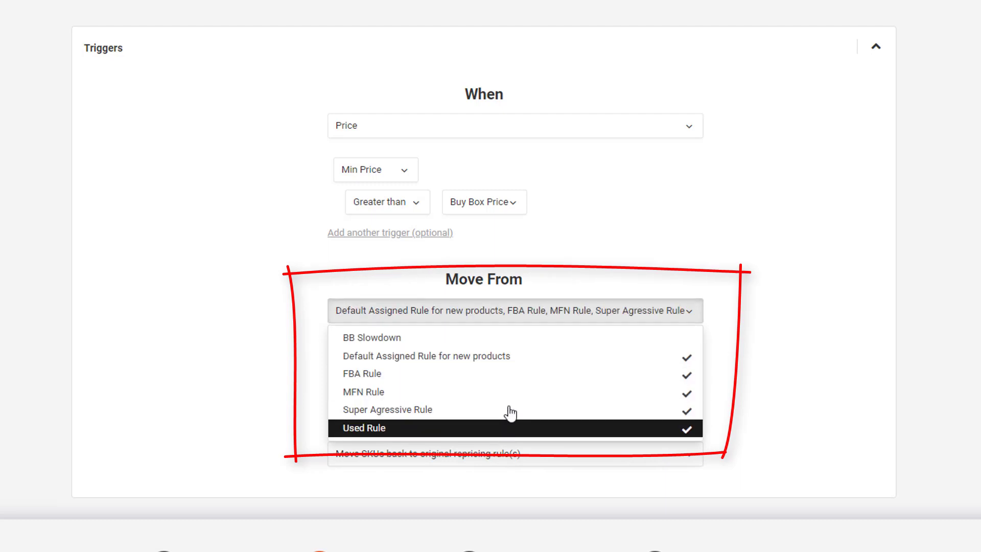
{"action": "left_click", "coordinate": [567, 266]}
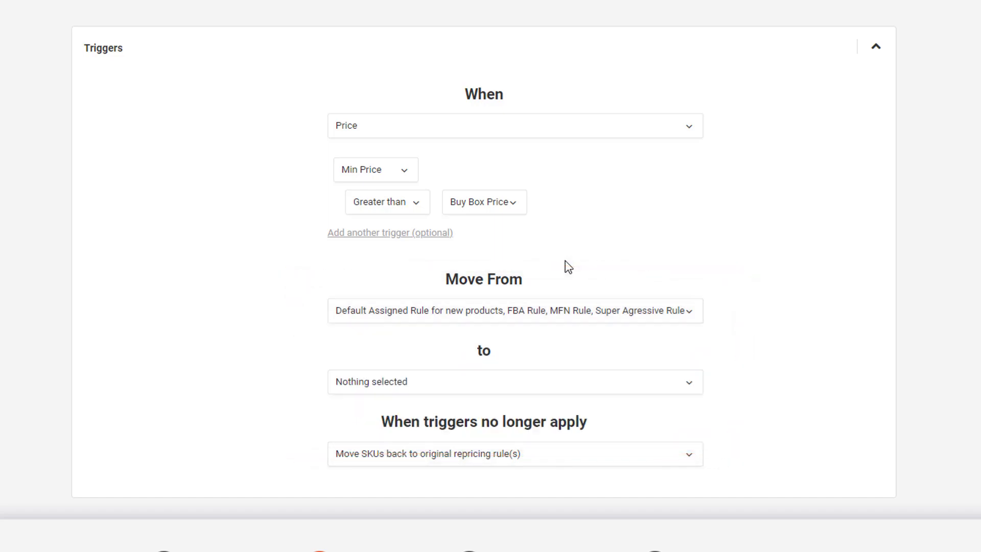
Set BB Slowdown as the rule to move to and view the options for when triggers no longer apply.
{"action": "left_click", "coordinate": [522, 384]}
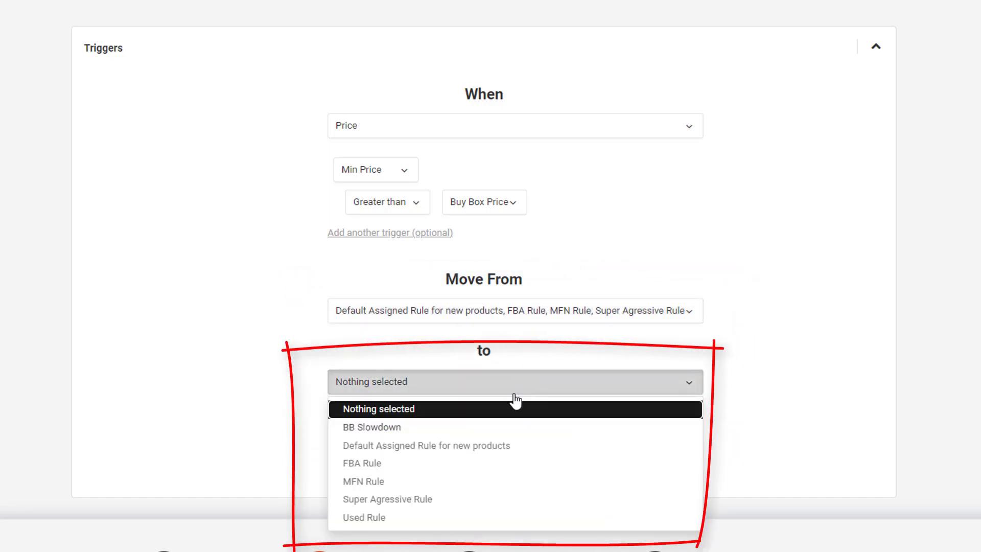
{"action": "left_click", "coordinate": [484, 428]}
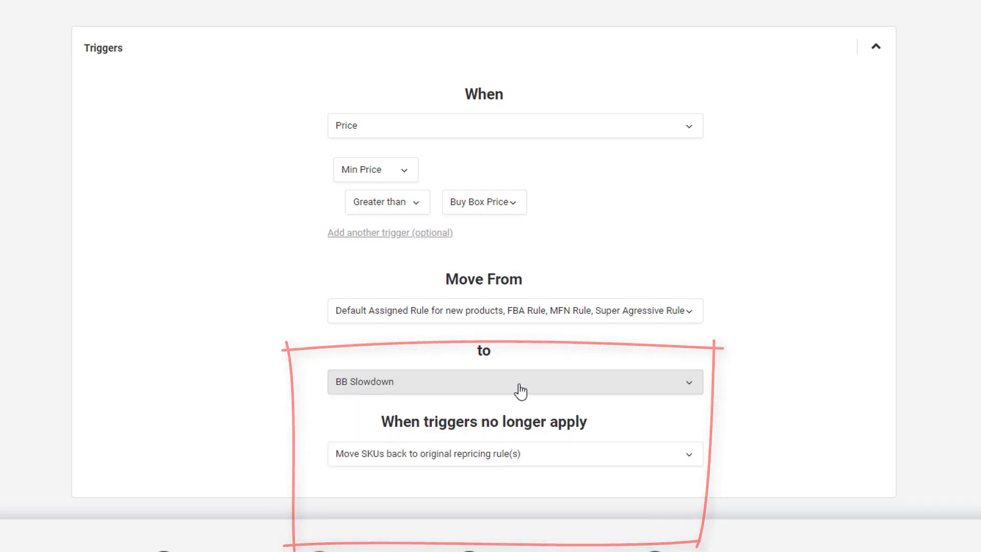
{"action": "left_click", "coordinate": [503, 461]}
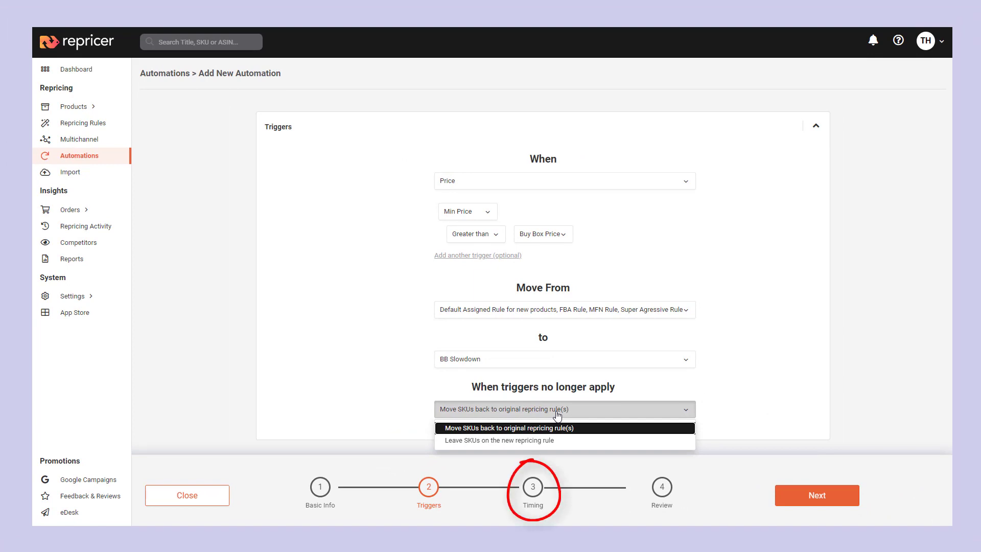
Enable a lock period in the timing settings that keeps products on the new repricing rule for at least 7 days.
{"action": "left_click", "coordinate": [534, 490]}
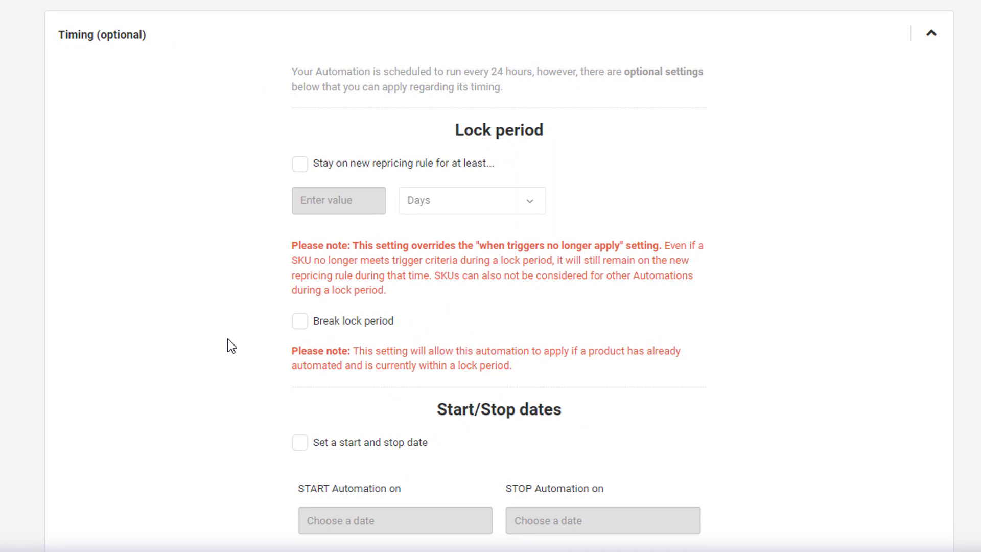
{"action": "left_click", "coordinate": [300, 165]}
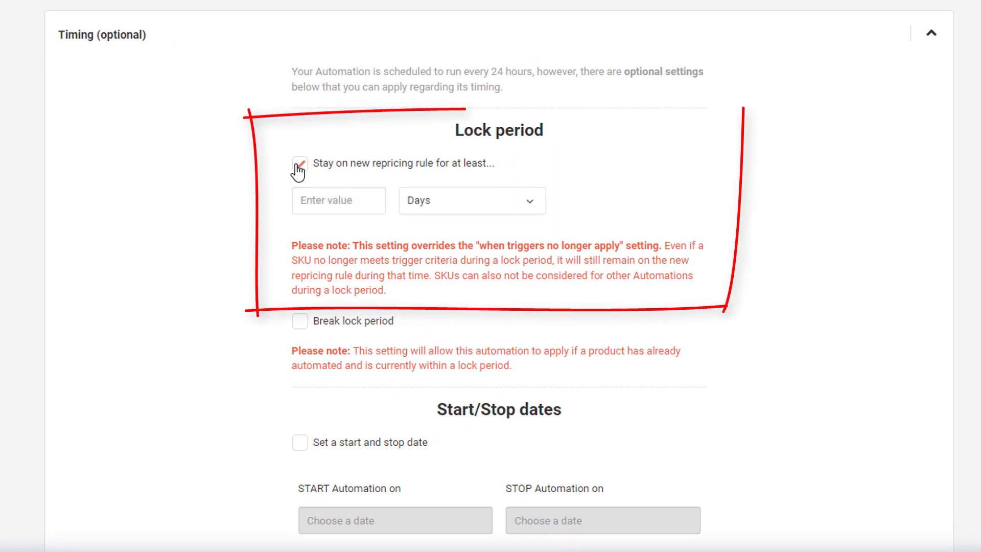
{"action": "left_click", "coordinate": [319, 199]}
{"action": "type", "text": "7"}
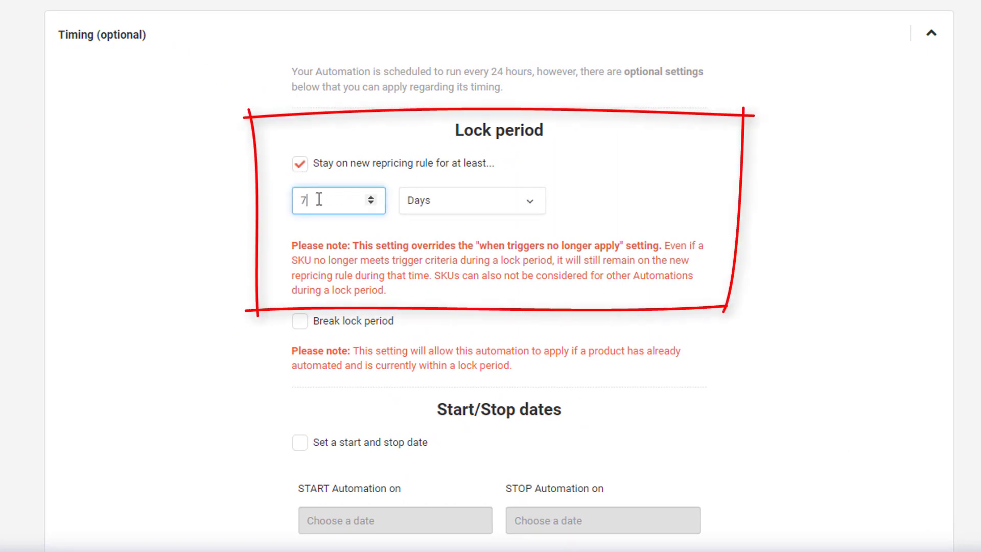
{"action": "left_click", "coordinate": [222, 212]}
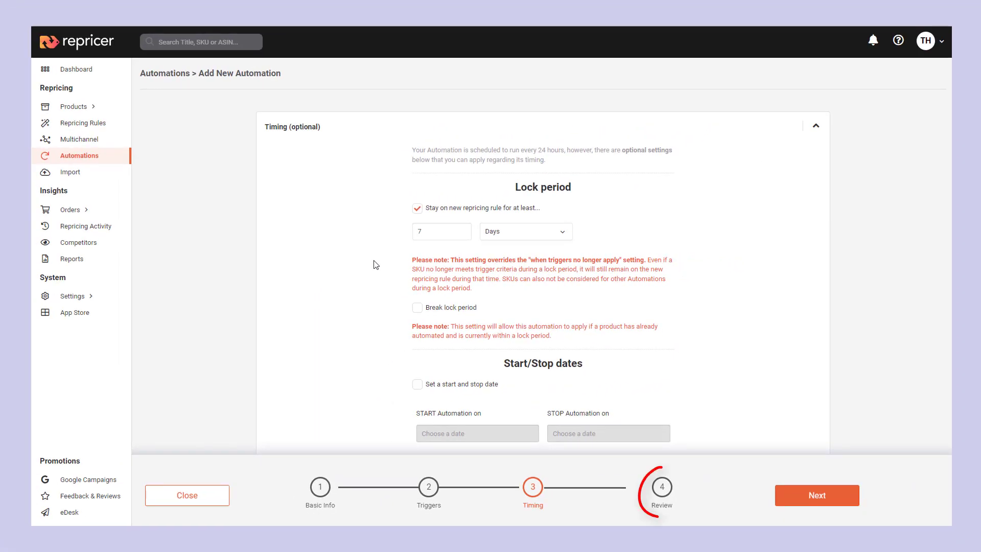
Go to the automation's review stage and set the automation live.
{"action": "left_click", "coordinate": [658, 494]}
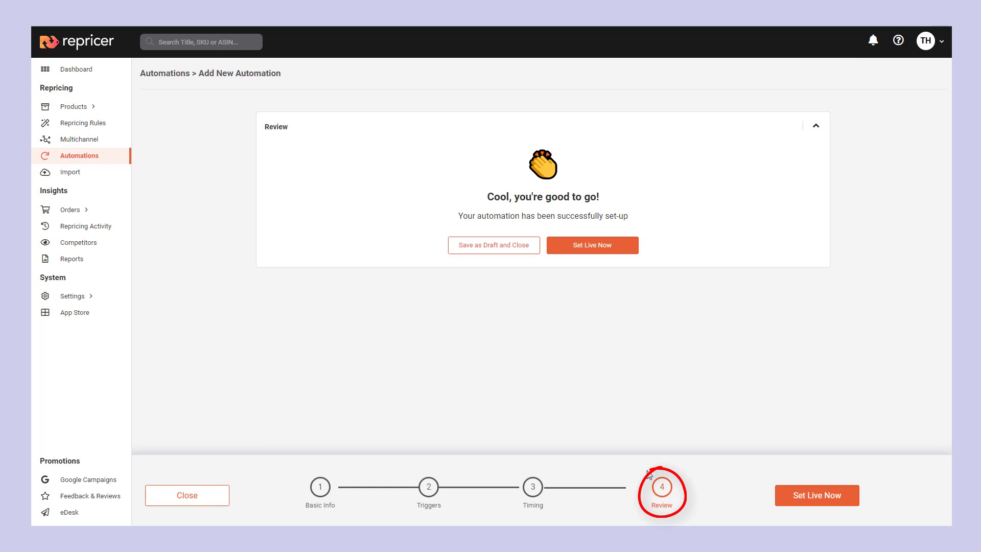
{"action": "left_click", "coordinate": [582, 255]}
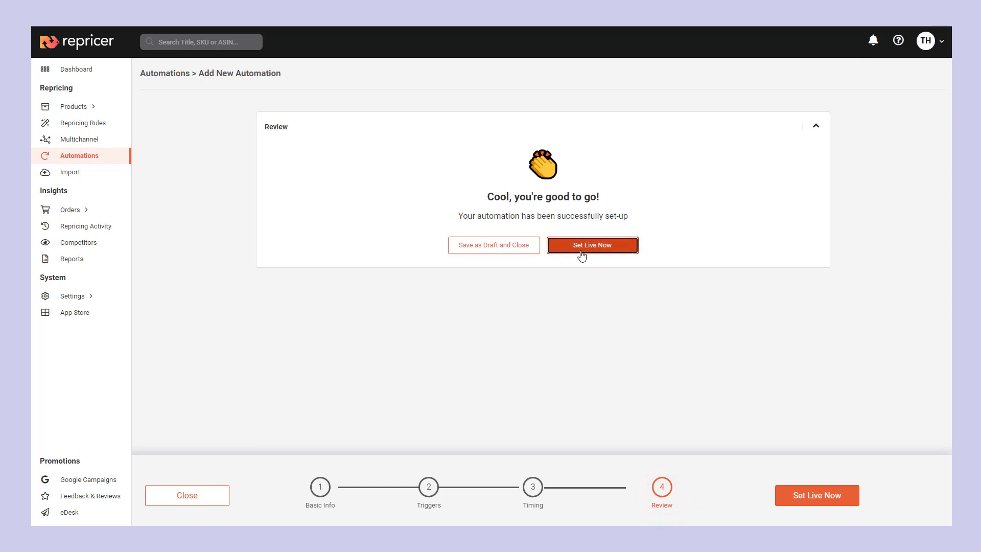